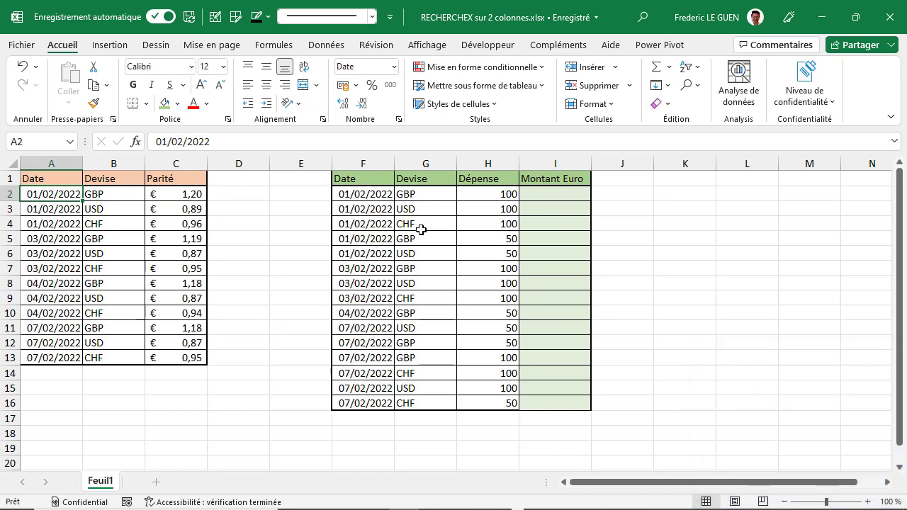
Step: Start a RECHERCHEX formula in I2 with the date and currency joined as the lookup value, F2&"-"&G2
{"action": "left_click", "coordinate": [549, 196]}
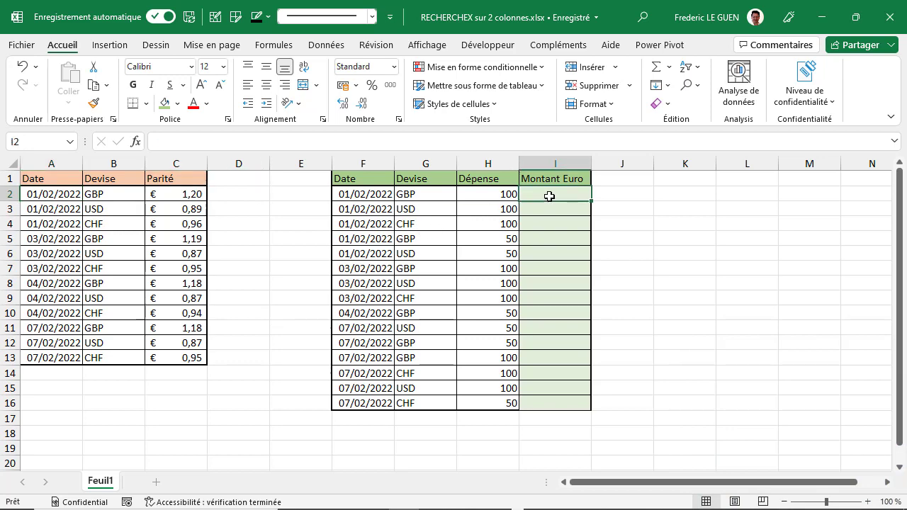
{"action": "type", "text": "=reche"}
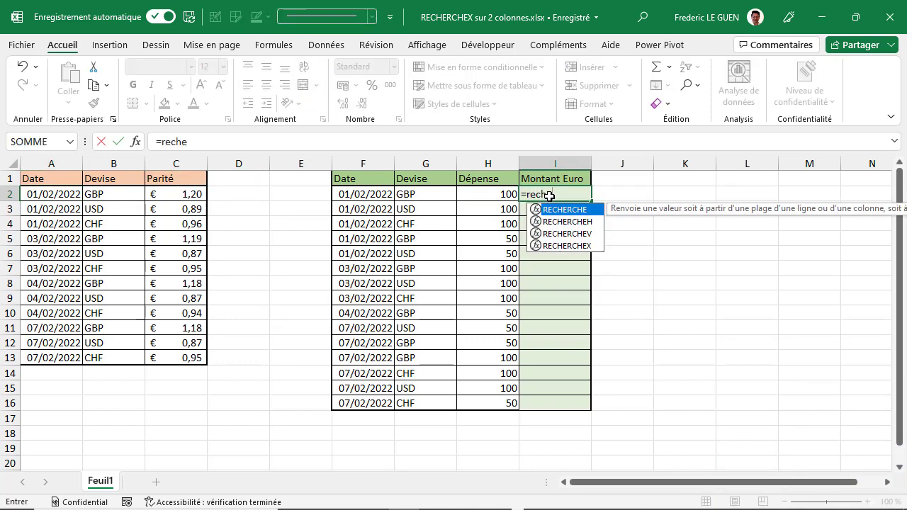
{"action": "double_click", "coordinate": [567, 246]}
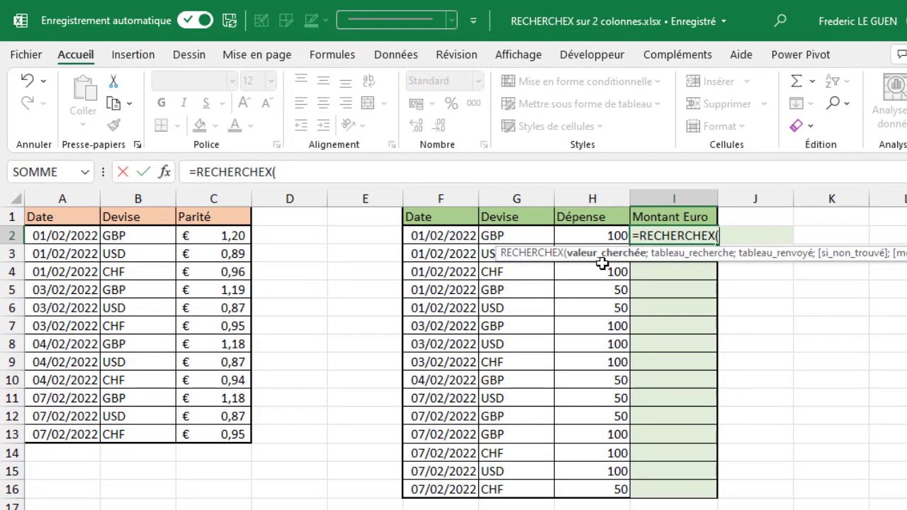
{"action": "left_click", "coordinate": [432, 236]}
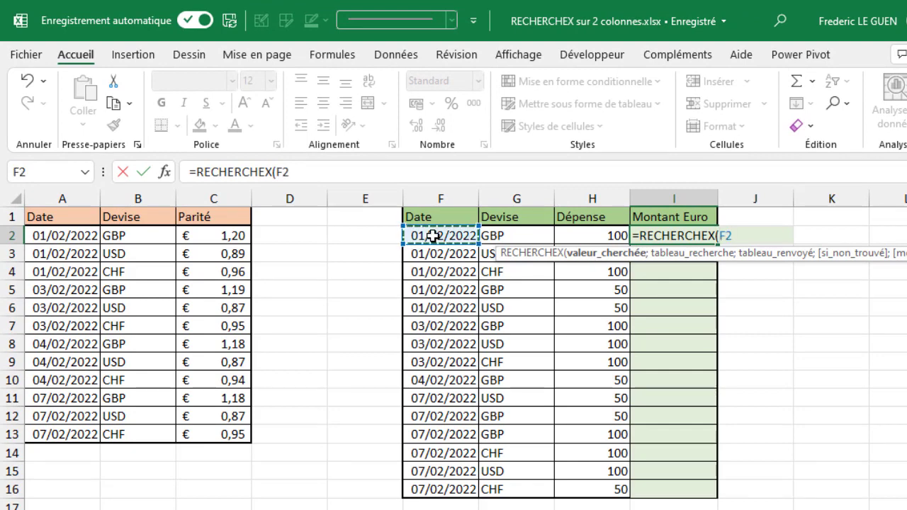
{"action": "type", "text": "&\"-\""}
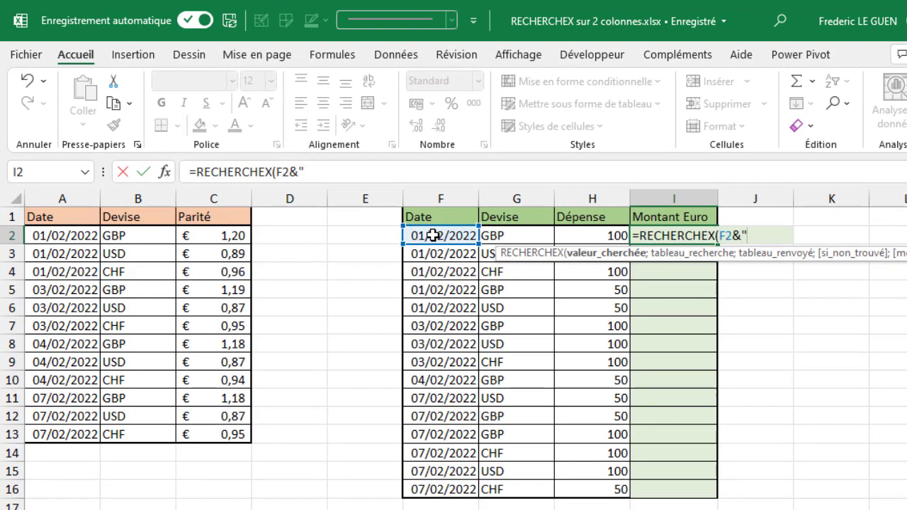
{"action": "type", "text": "&"}
{"action": "left_click", "coordinate": [530, 236]}
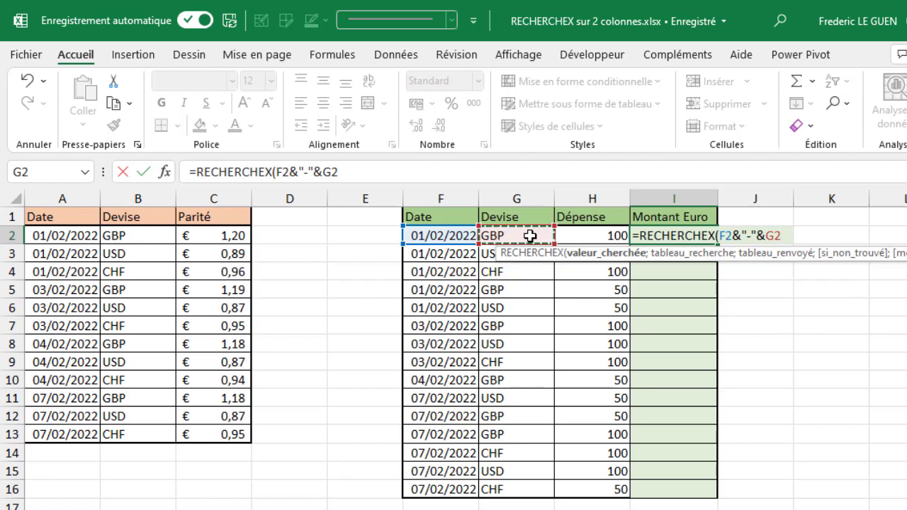
{"action": "type", "text": ";"}
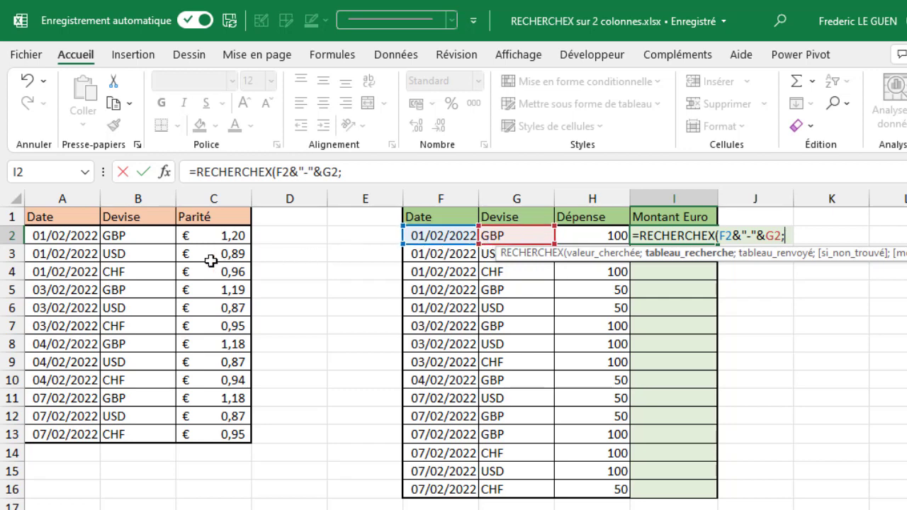
Step: Set the RECHERCHEX lookup array to the joined date and currency columns with absolute references, $A$2:$A$13&"-"&$B$2:$B$13
{"action": "left_click_drag", "start_coordinate": [81, 234], "coordinate": [77, 424]}
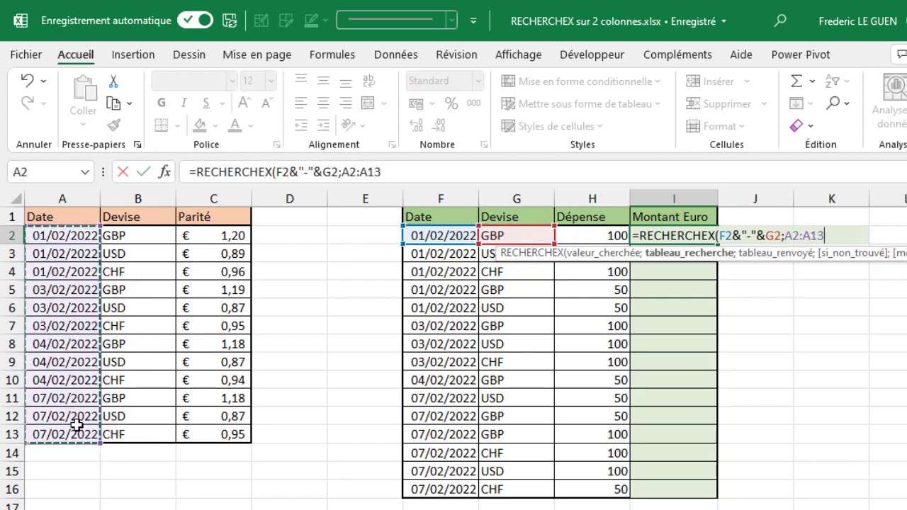
{"action": "type", "text": "&\""}
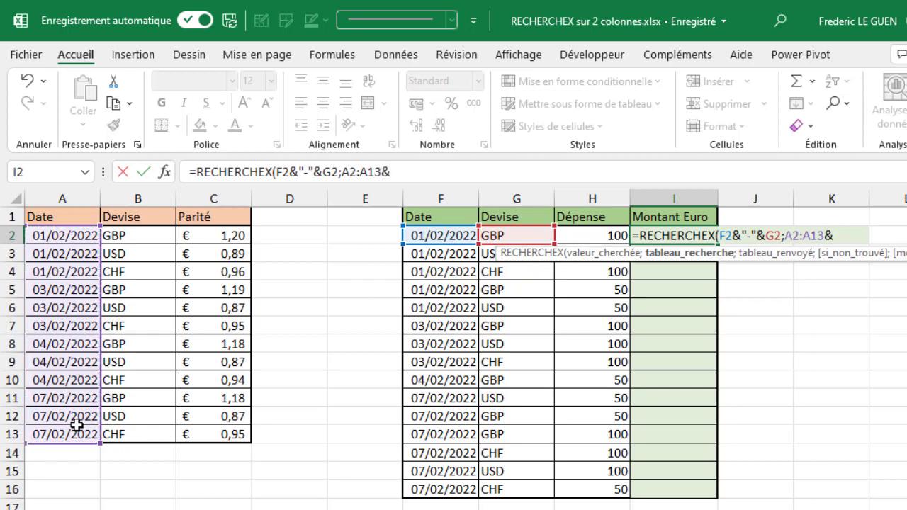
{"action": "type", "text": "-\"&"}
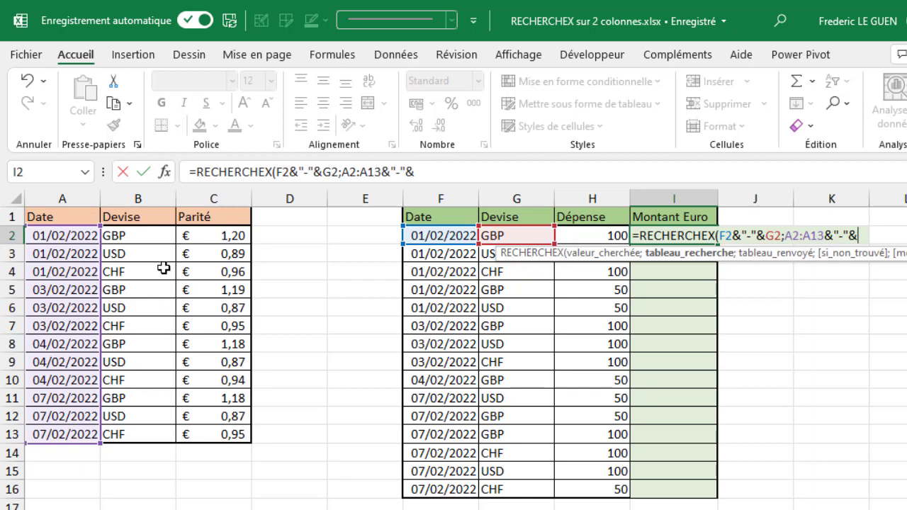
{"action": "left_click_drag", "start_coordinate": [162, 236], "coordinate": [148, 428]}
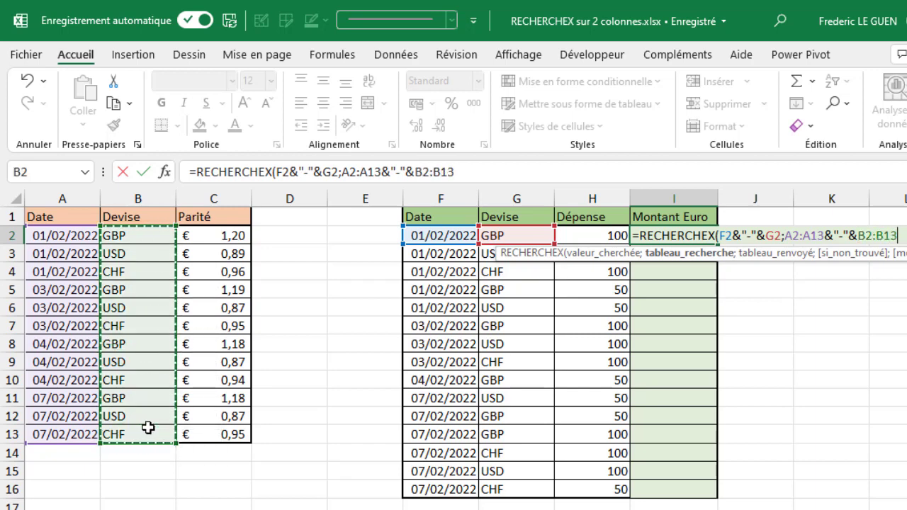
{"action": "key", "text": "F4"}
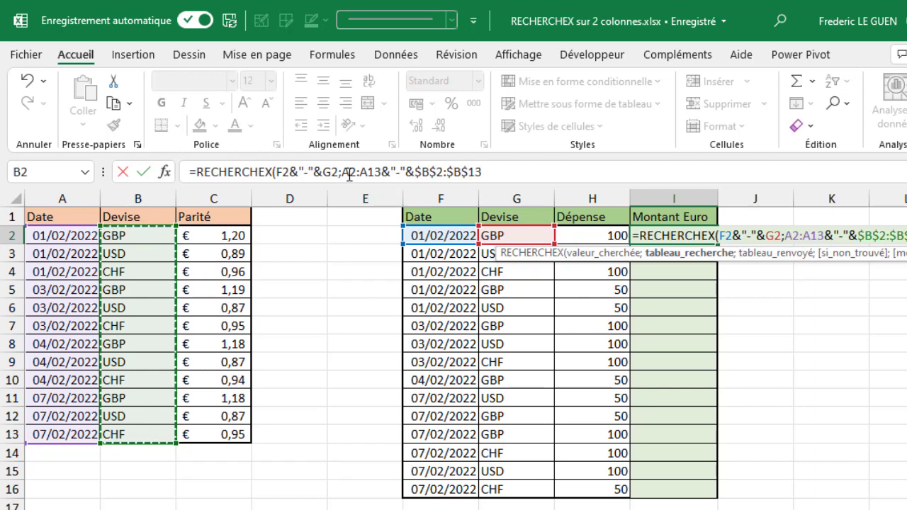
{"action": "left_click_drag", "start_coordinate": [343, 172], "coordinate": [357, 173]}
{"action": "key", "text": "F4"}
{"action": "double_click", "coordinate": [383, 172]}
{"action": "key", "text": "F4"}
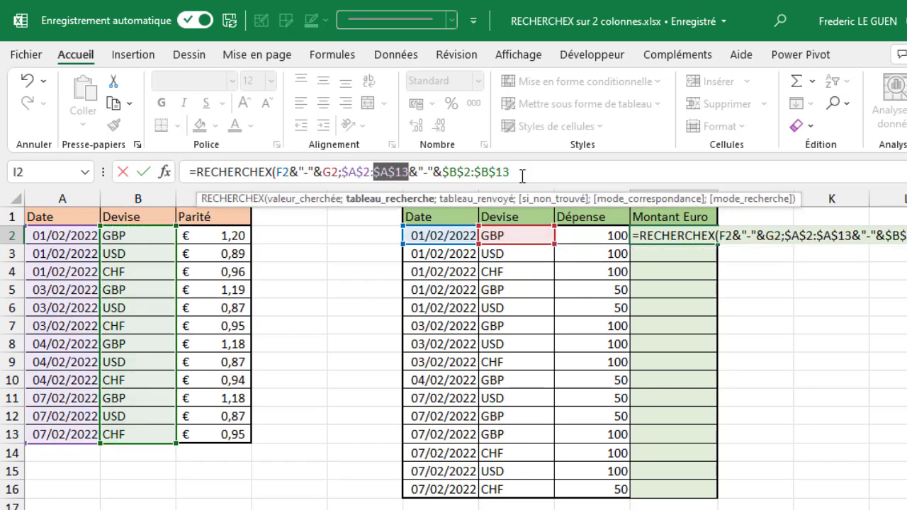
Step: Complete the I2 formula with the Parité range $C$2:$C$13 as the return array and fill it down to I16
{"action": "left_click", "coordinate": [521, 175]}
{"action": "type", "text": ";"}
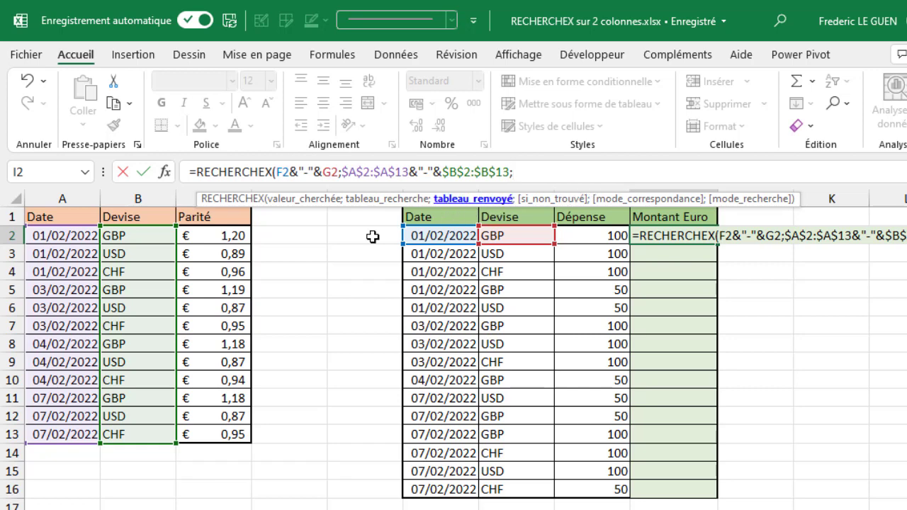
{"action": "left_click_drag", "start_coordinate": [210, 235], "coordinate": [206, 434]}
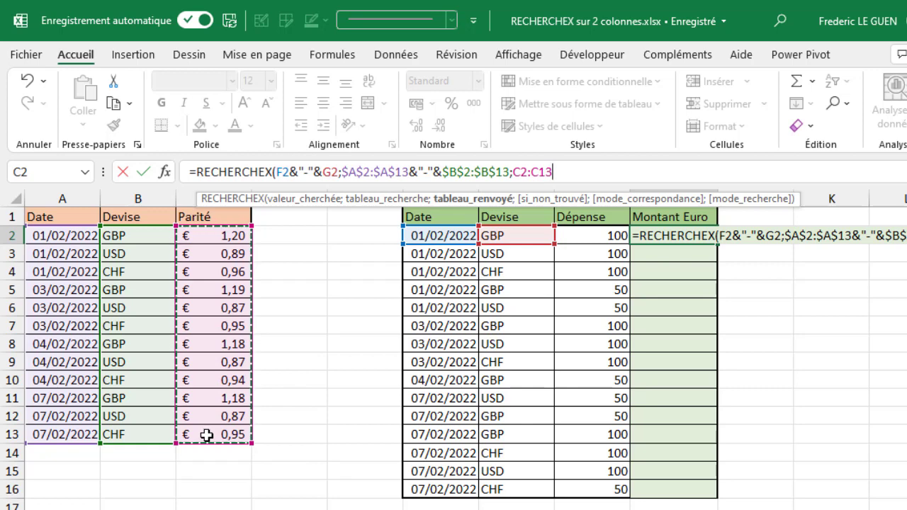
{"action": "key", "text": "F4"}
{"action": "type", "text": ")"}
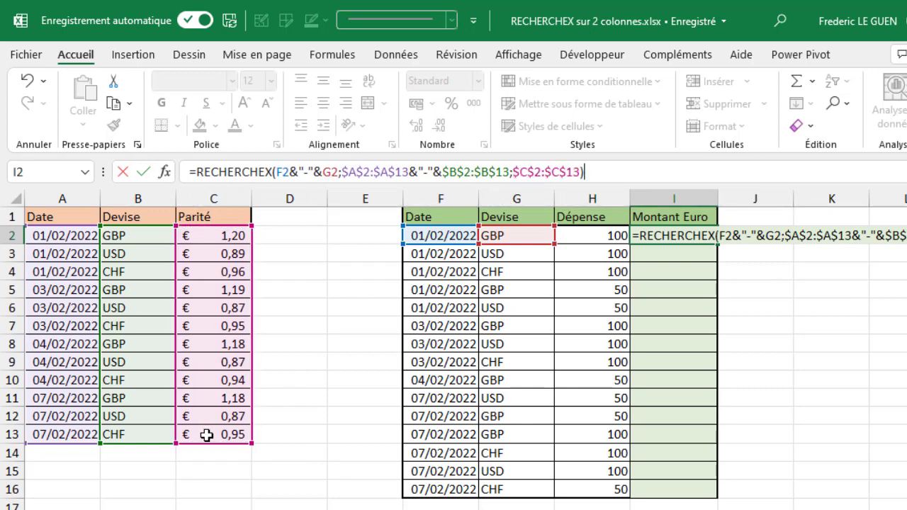
{"action": "key", "text": "Return"}
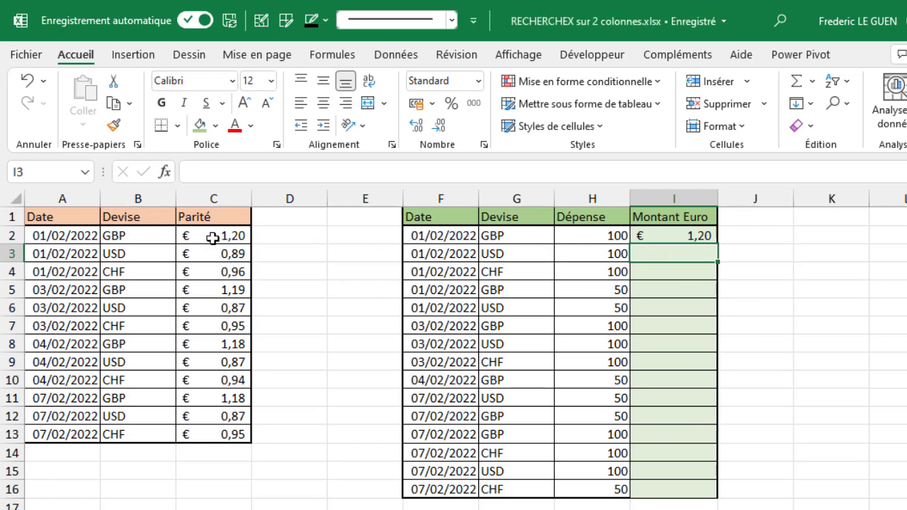
{"action": "left_click", "coordinate": [653, 235]}
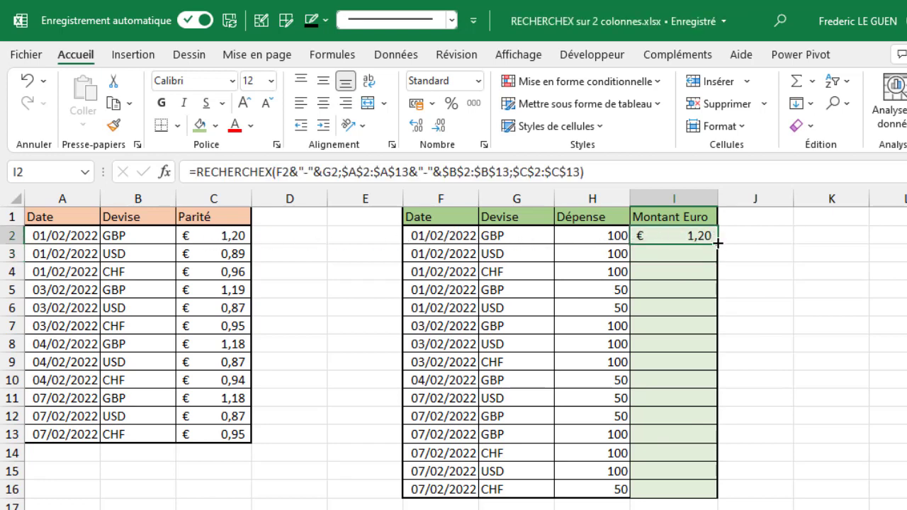
{"action": "left_click_drag", "start_coordinate": [718, 244], "coordinate": [718, 489]}
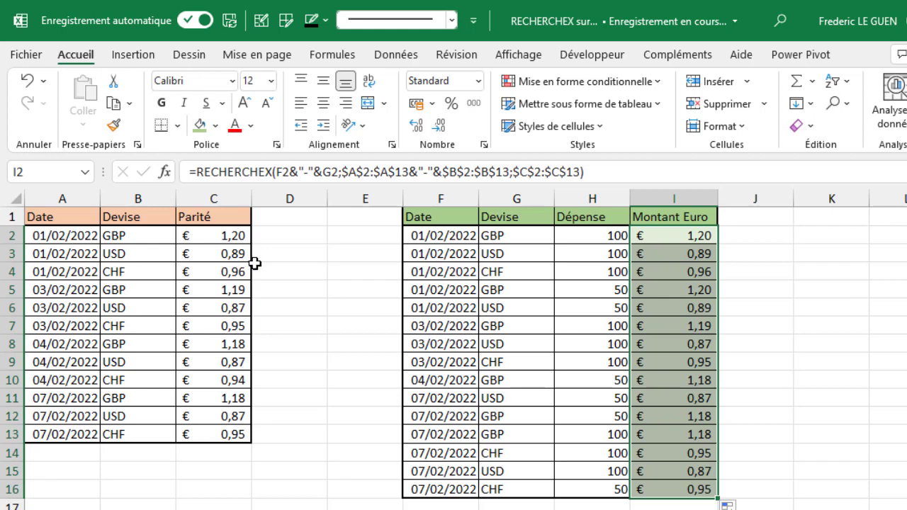
Step: Multiply the I2 lookup formula by the expense in H2 and fill the updated formula down to I16
{"action": "left_click", "coordinate": [667, 237]}
{"action": "left_click", "coordinate": [644, 172]}
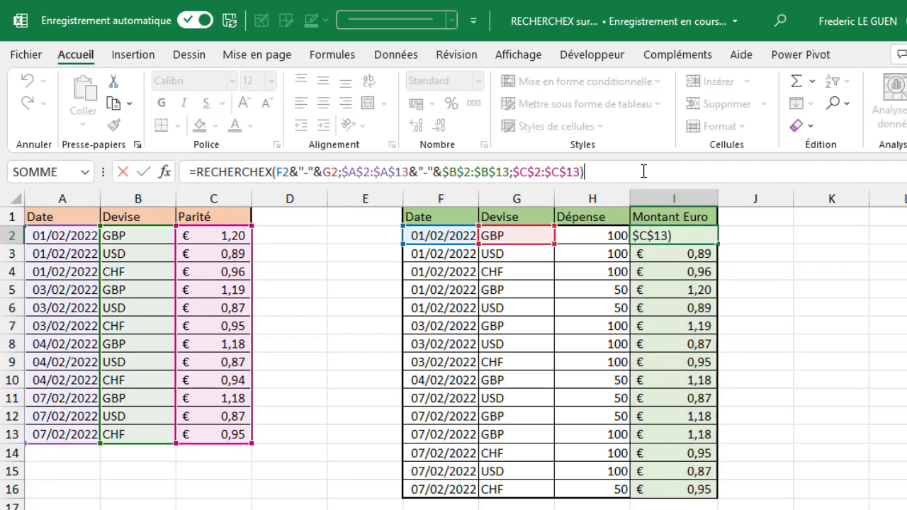
{"action": "type", "text": "*"}
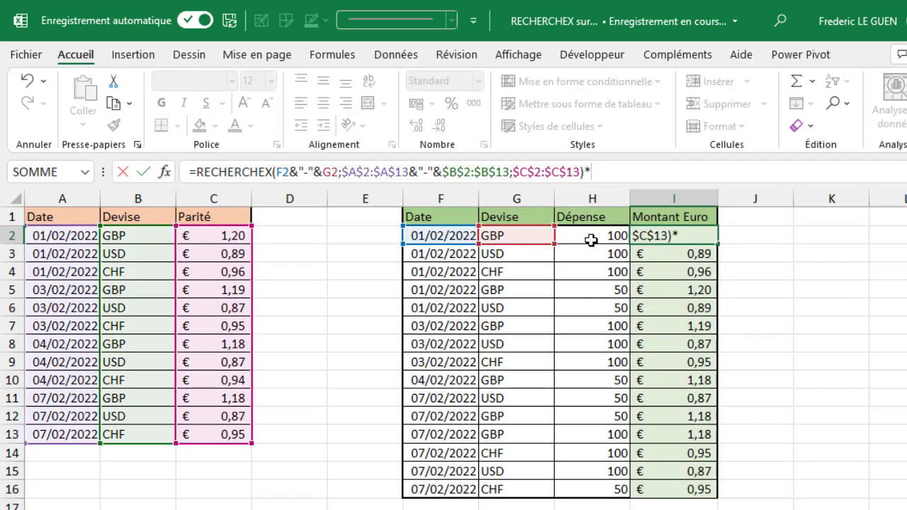
{"action": "left_click", "coordinate": [589, 237]}
{"action": "key", "text": "Return"}
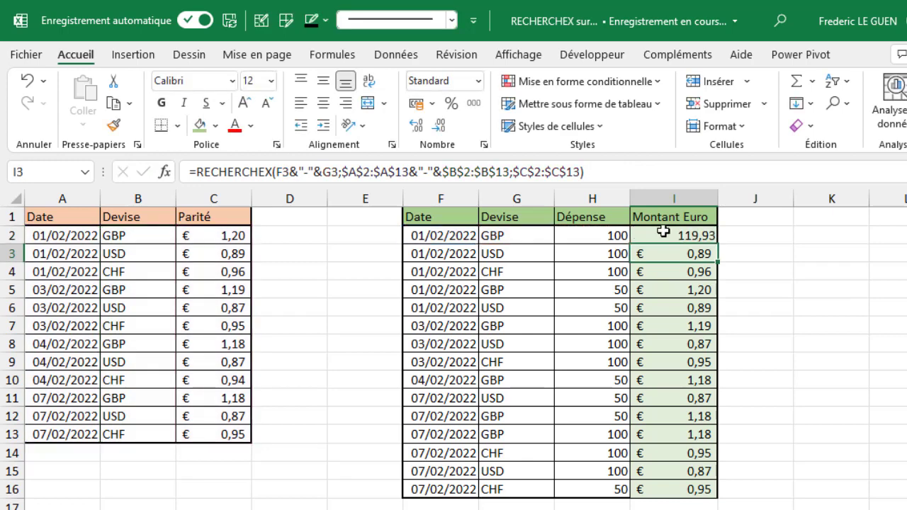
{"action": "left_click", "coordinate": [697, 237]}
{"action": "left_click_drag", "start_coordinate": [717, 245], "coordinate": [720, 500]}
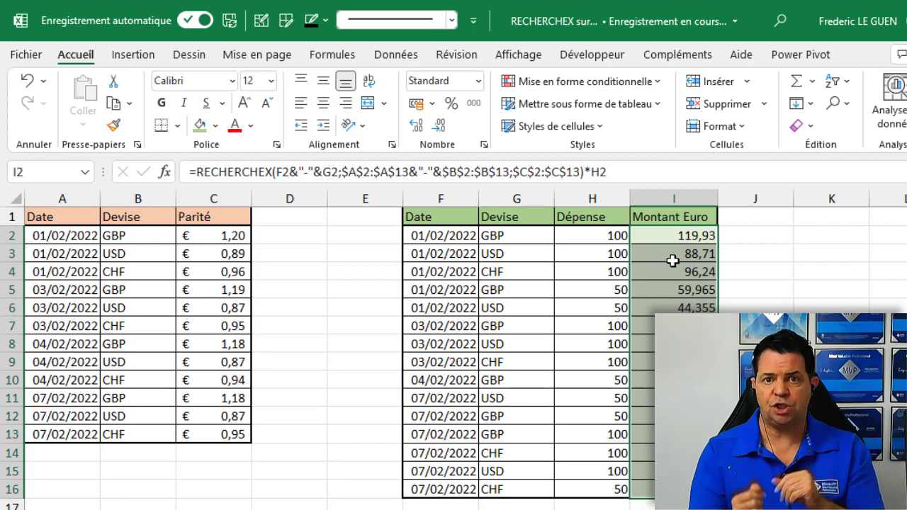
Step: Clear the Montant Euro formulas in I2:I16 and start a RECHERCHEV formula in I2 with the lookup value F2&"-"&G2
{"action": "key", "text": "Delete"}
{"action": "left_click", "coordinate": [687, 236]}
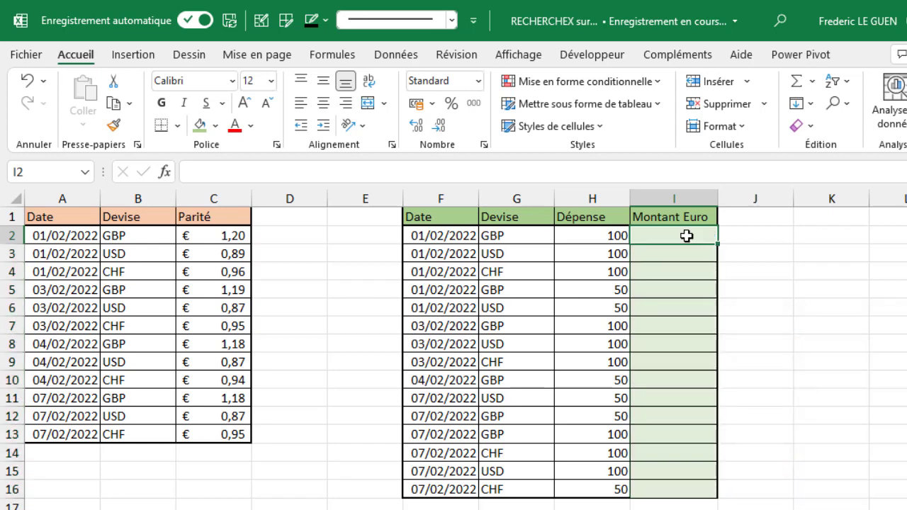
{"action": "type", "text": "=reche"}
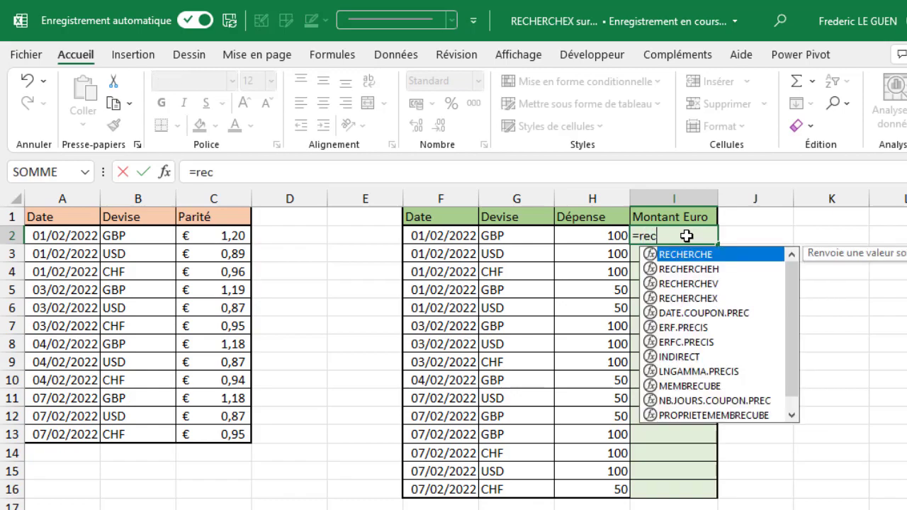
{"action": "type", "text": "r"}
{"action": "key", "text": "Down"}
{"action": "key", "text": "Down"}
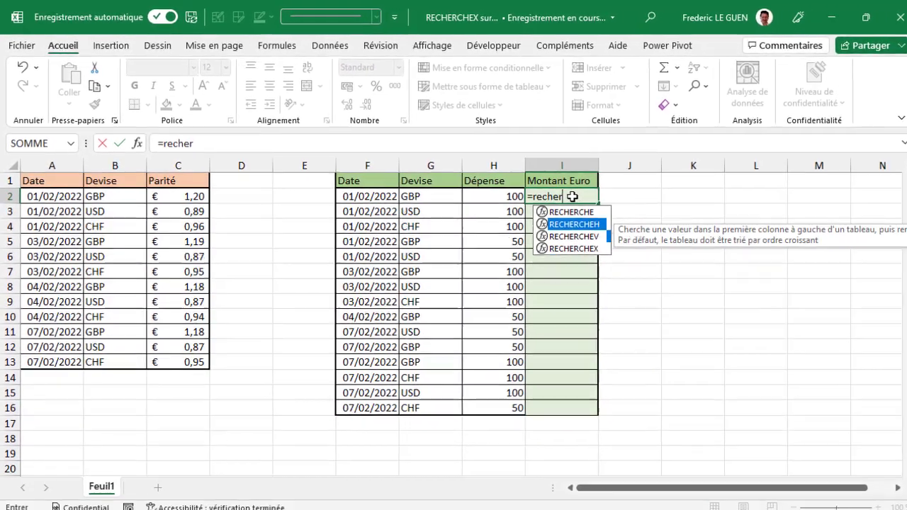
{"action": "key", "text": "Tab"}
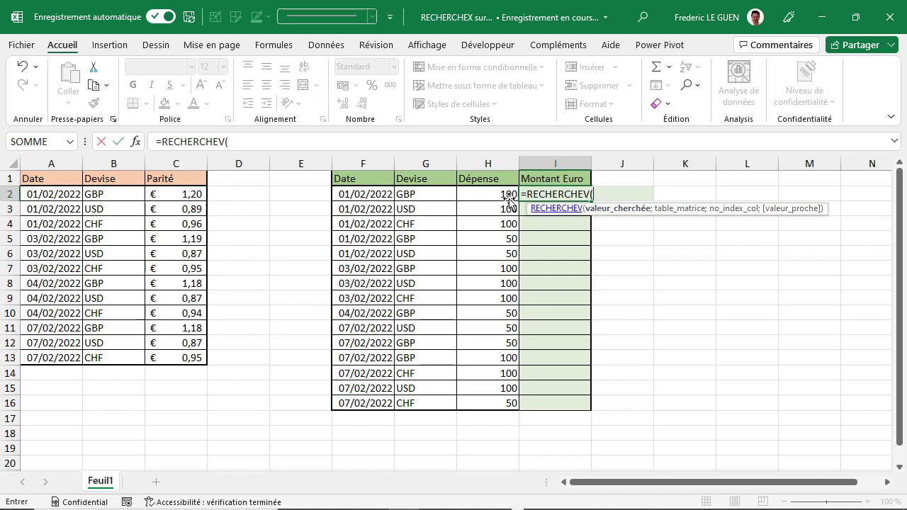
{"action": "left_click", "coordinate": [354, 194]}
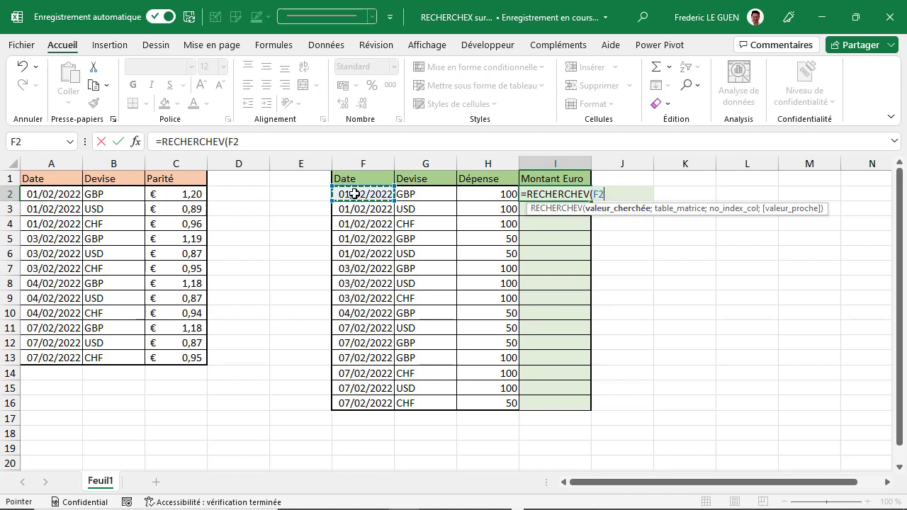
{"action": "type", "text": "&\"-\"&"}
{"action": "left_click", "coordinate": [413, 192]}
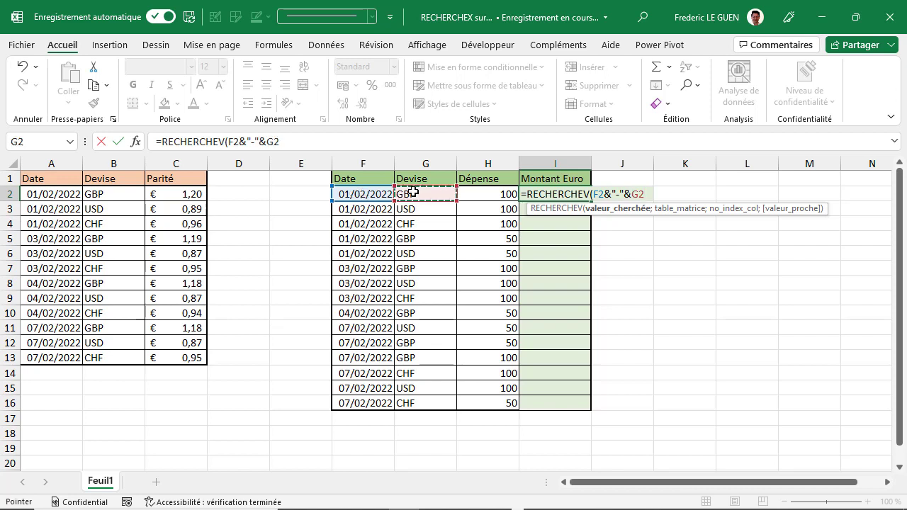
{"action": "type", "text": ";"}
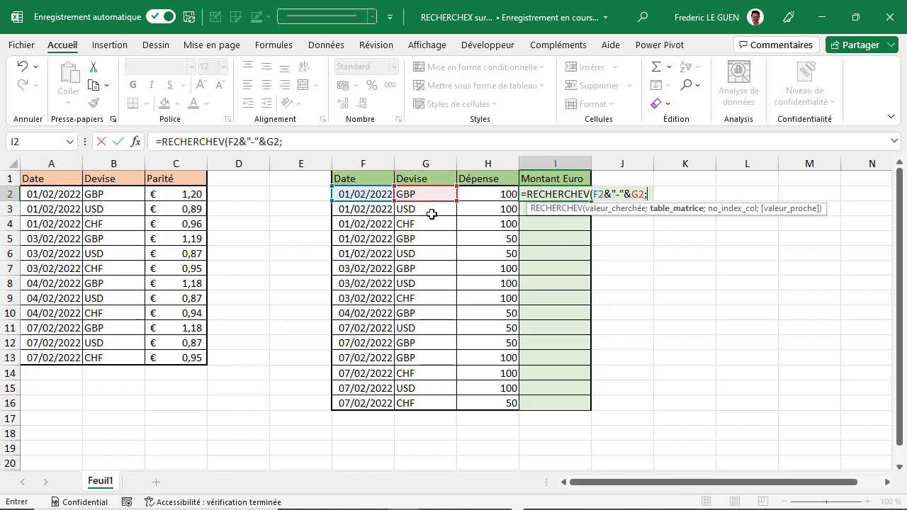
Step: Complete the RECHERCHEV formula in I2 with table $A$2:$C$13, column index 3 and exact match 0
{"action": "left_click_drag", "start_coordinate": [61, 194], "coordinate": [193, 350]}
{"action": "key", "text": "F4"}
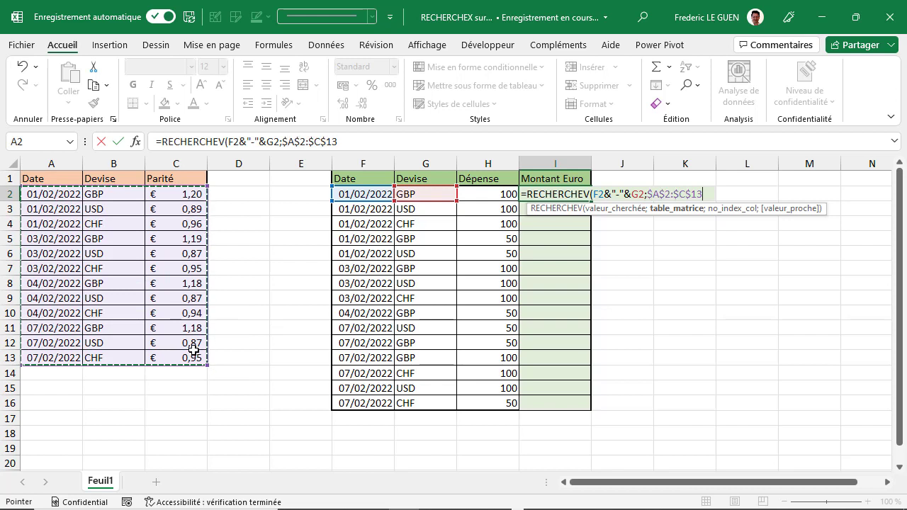
{"action": "type", "text": ";"}
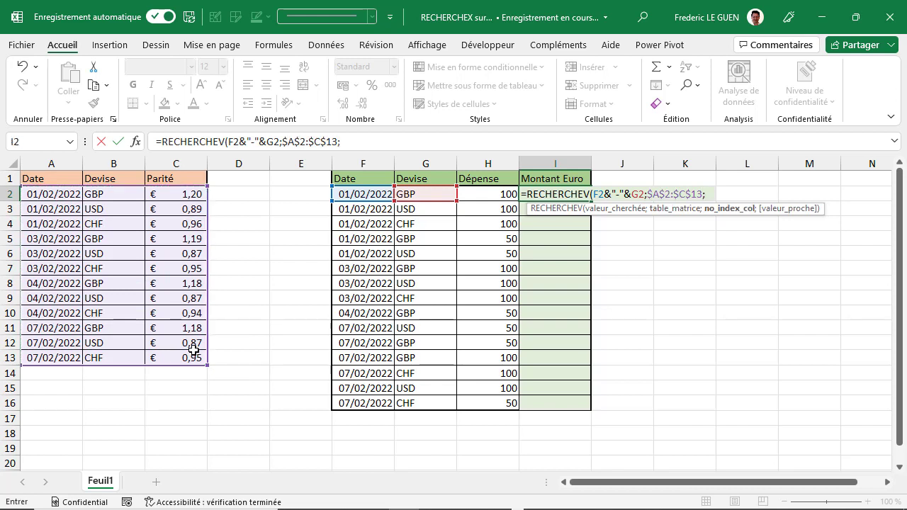
{"action": "type", "text": "3;"}
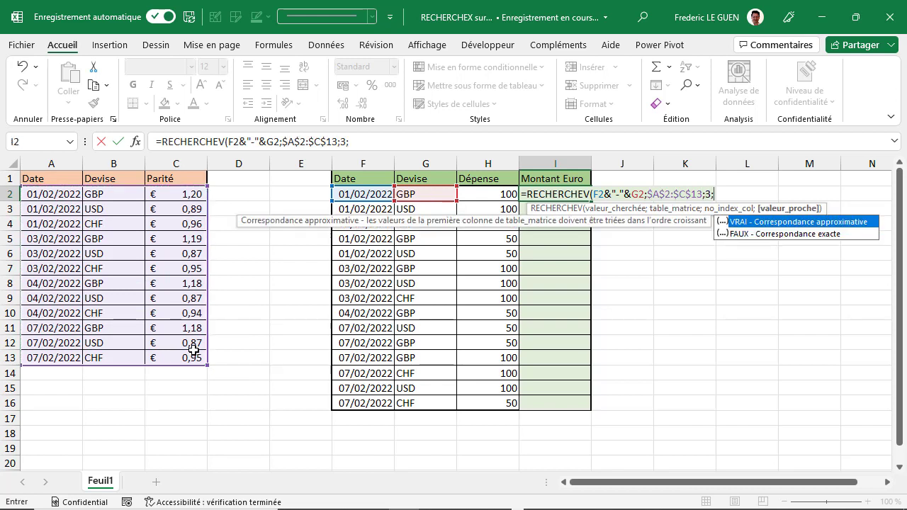
{"action": "type", "text": "0)"}
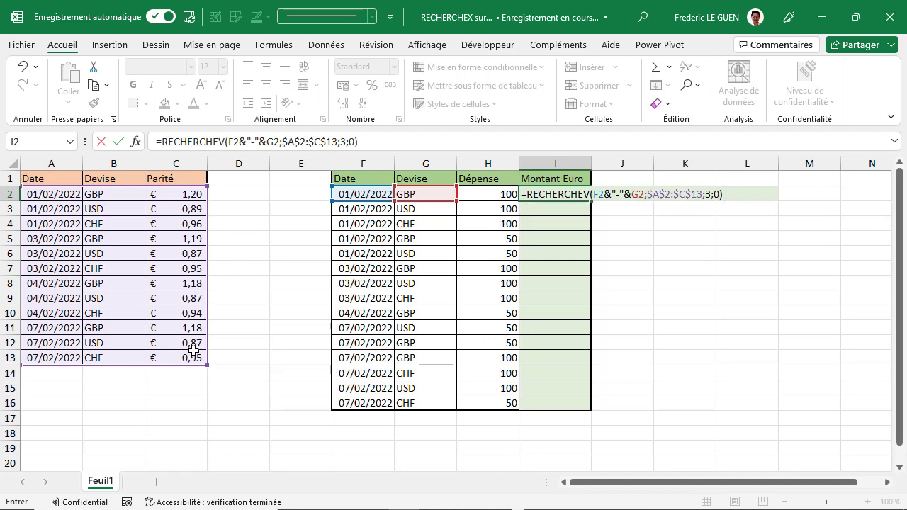
{"action": "key", "text": "Return"}
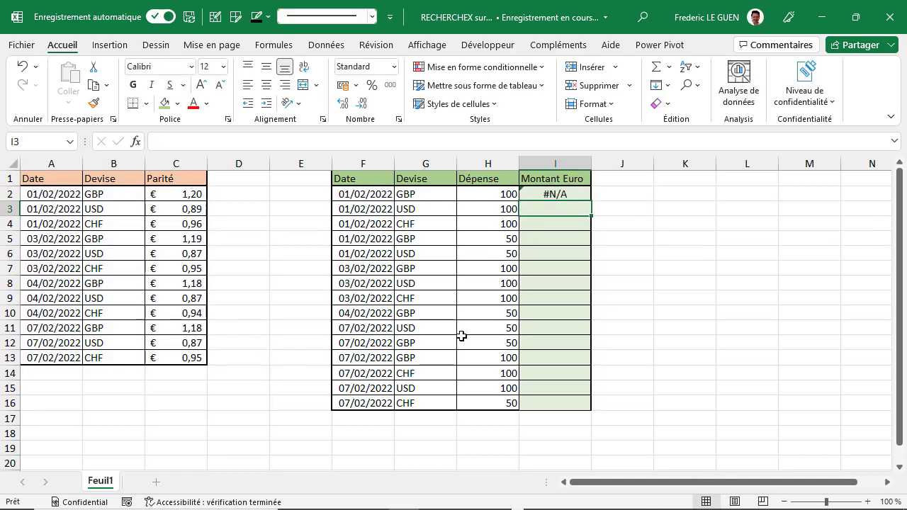
Step: Evaluate the F2&"-"&G2 lookup value inside the I2 RECHERCHEV formula to inspect its result
{"action": "left_click", "coordinate": [577, 192]}
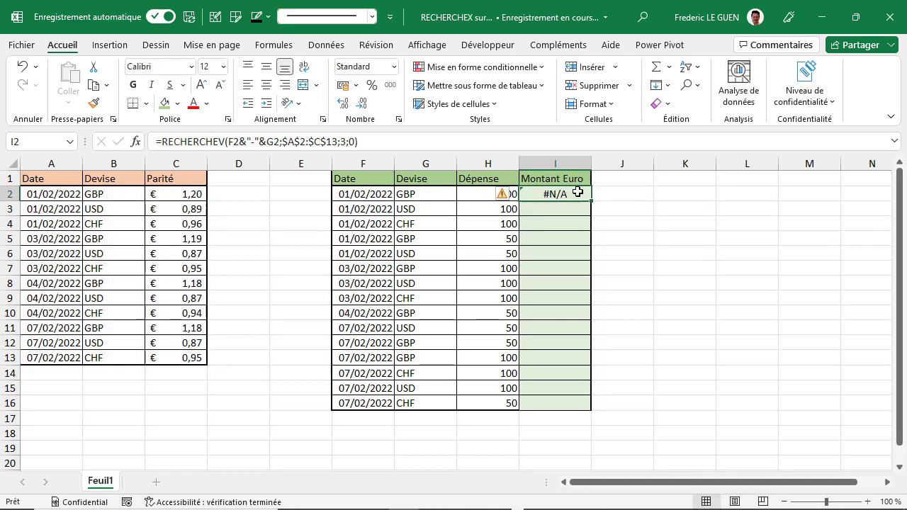
{"action": "left_click", "coordinate": [231, 142]}
{"action": "left_click_drag", "start_coordinate": [229, 142], "coordinate": [278, 145]}
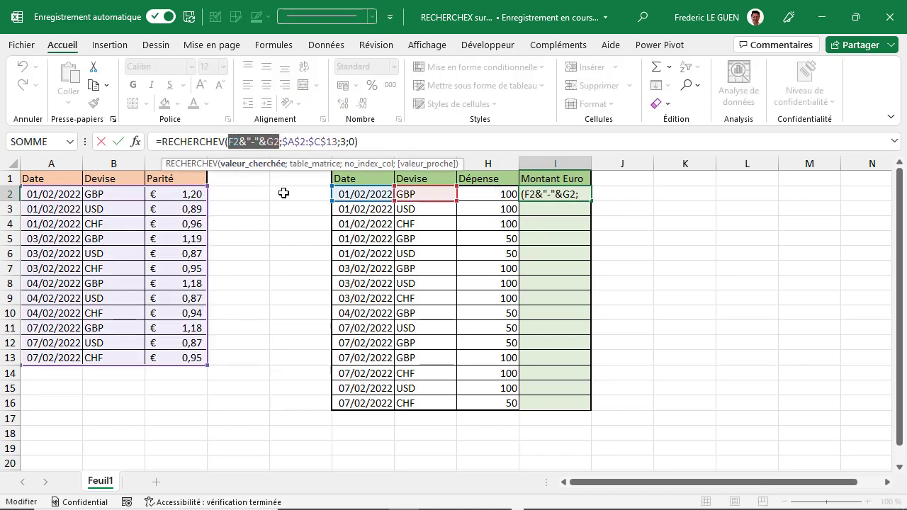
{"action": "key", "text": "F9"}
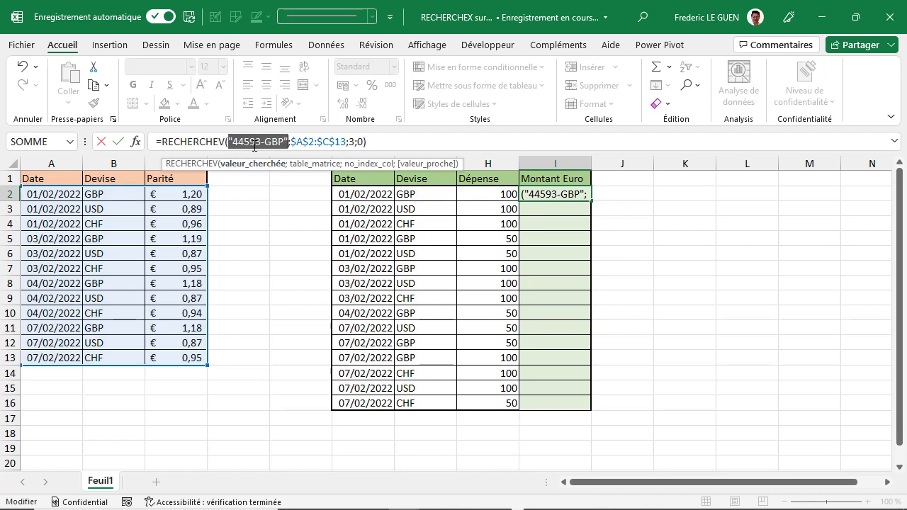